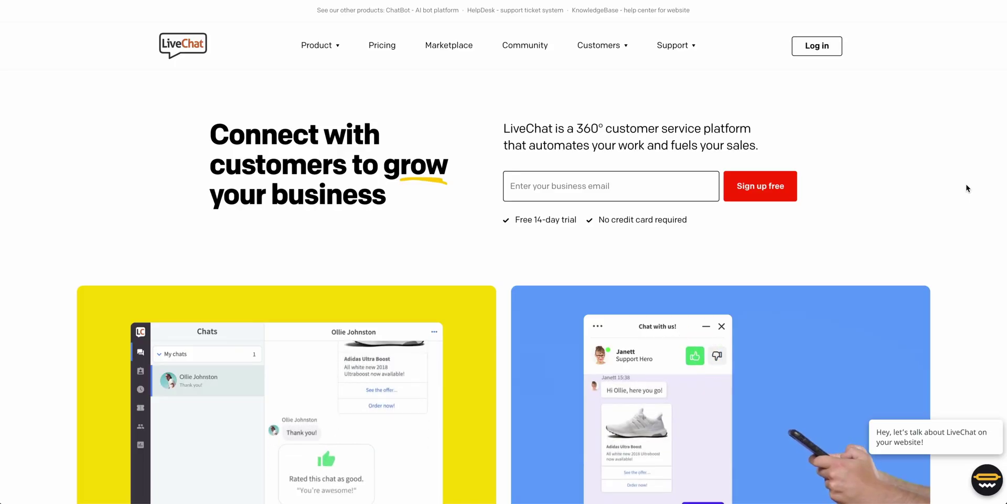
Scroll down the LiveChat sign-up form to reach the company website and phone fields.
scroll(968, 188, "down", 2)
scroll(968, 188, "down", 3)
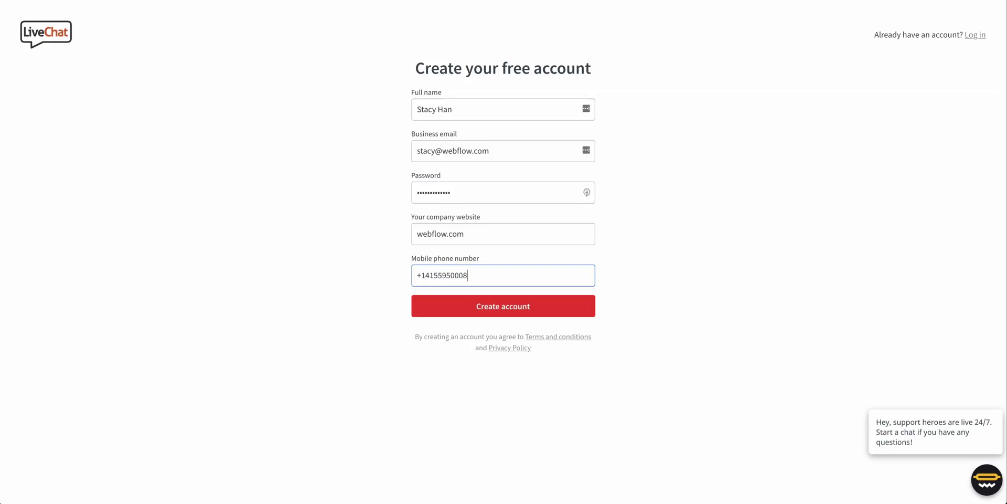
Create the LiveChat account and copy the tracking code from the website install settings.
left_click(587, 306)
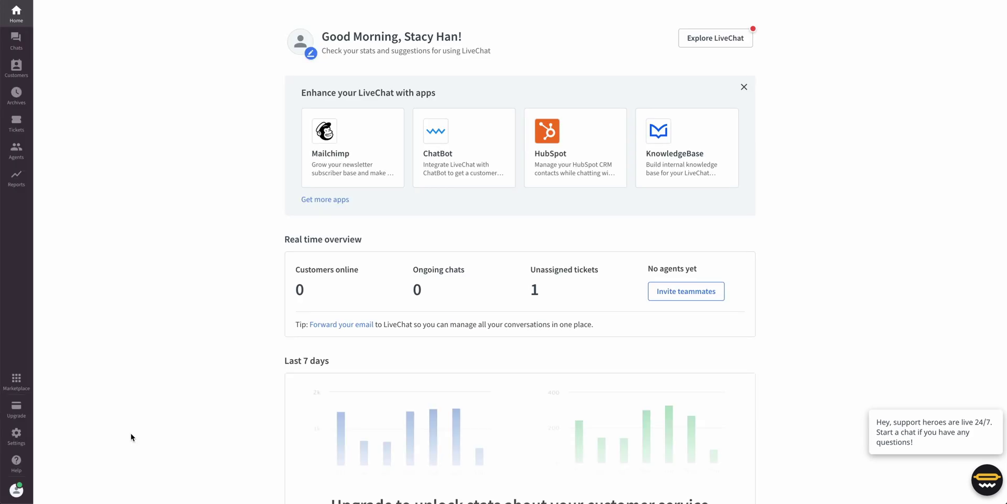
left_click(30, 437)
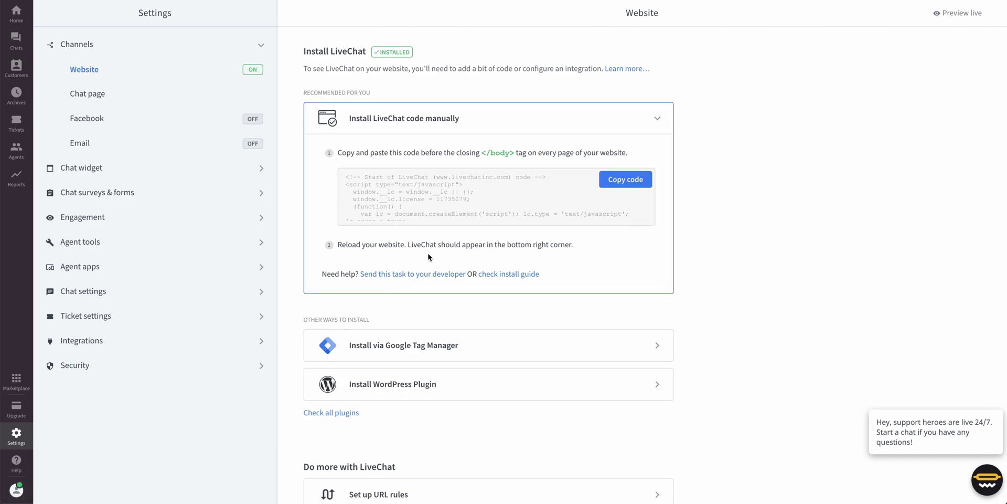
mouse_move(474, 221)
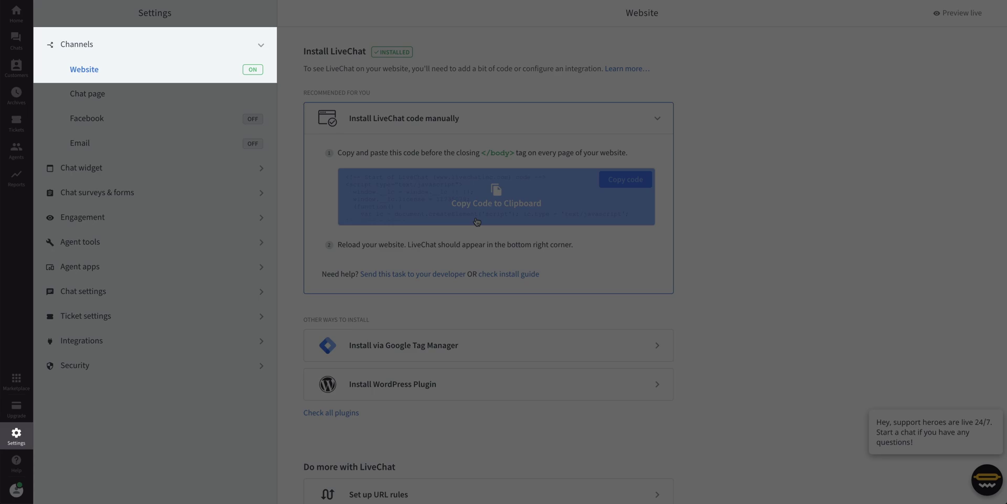
left_click(476, 221)
left_click(476, 221)
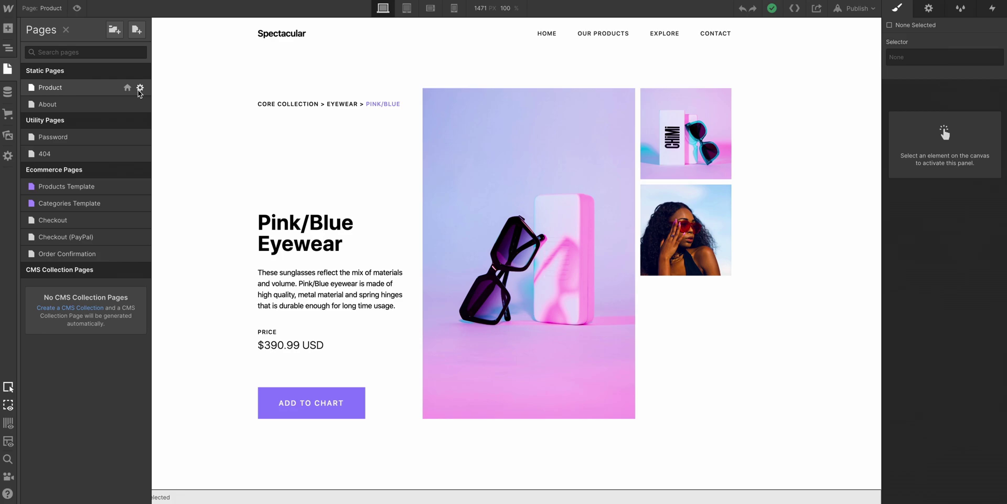
Paste the LiveChat tracking code into the Product page's Before </body> tag field.
left_click(139, 88)
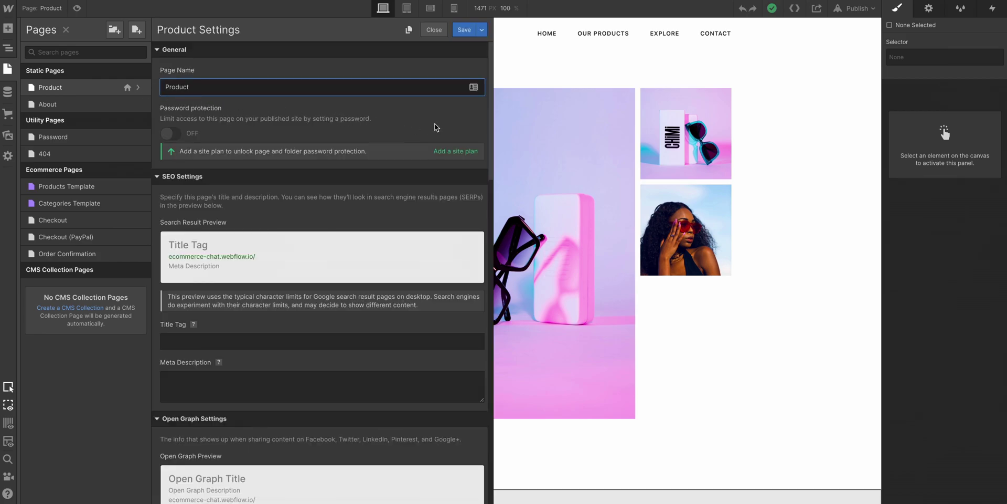
scroll(434, 127, "down", 20)
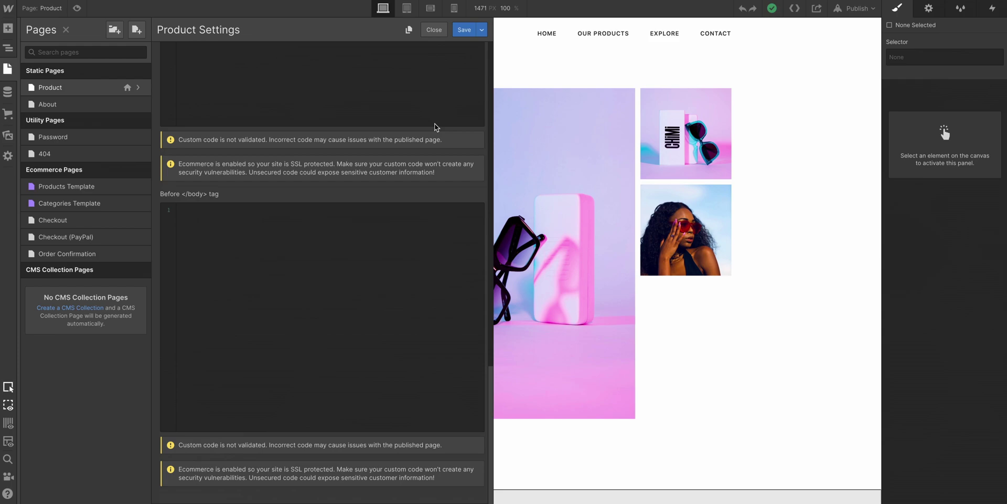
left_click(440, 227)
key("ctrl+v")
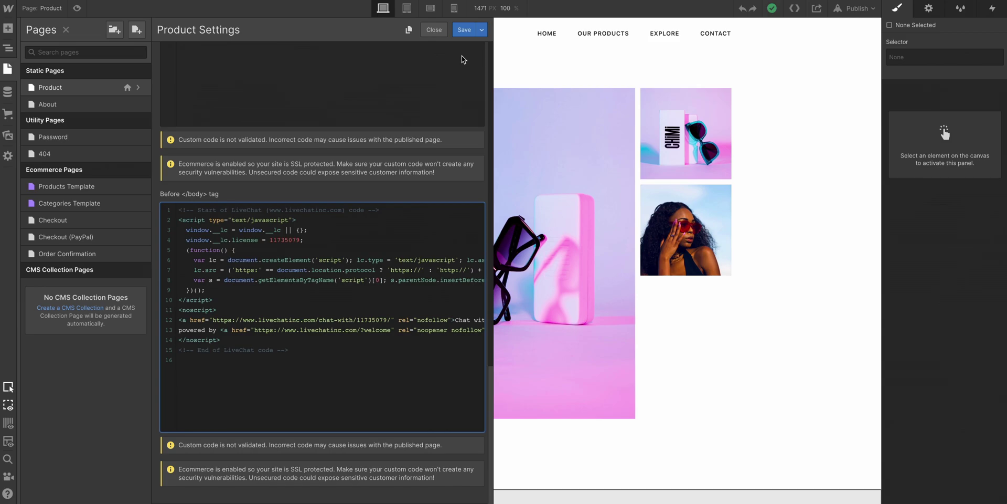
Save the Product page settings, publish to ecommerce-chat.webflow.io, and view the live chat widget.
left_click(464, 31)
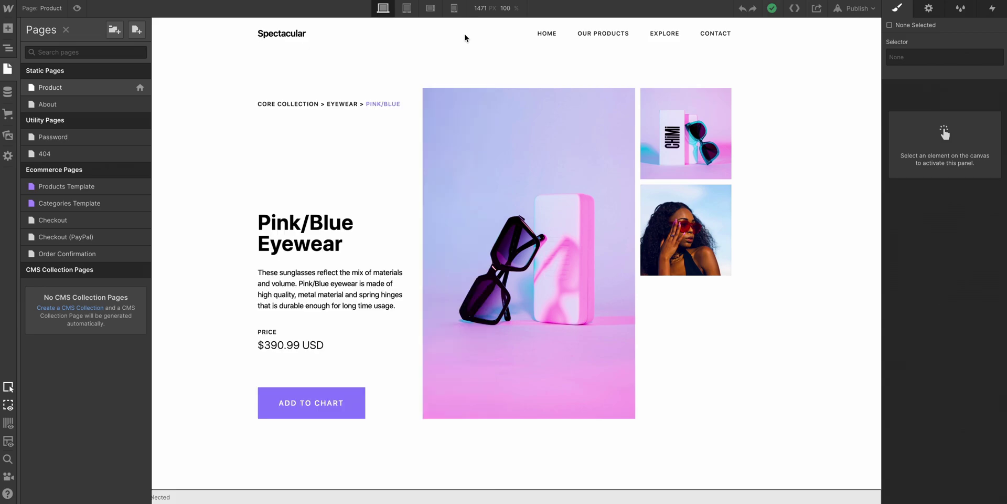
left_click(857, 8)
left_click(866, 140)
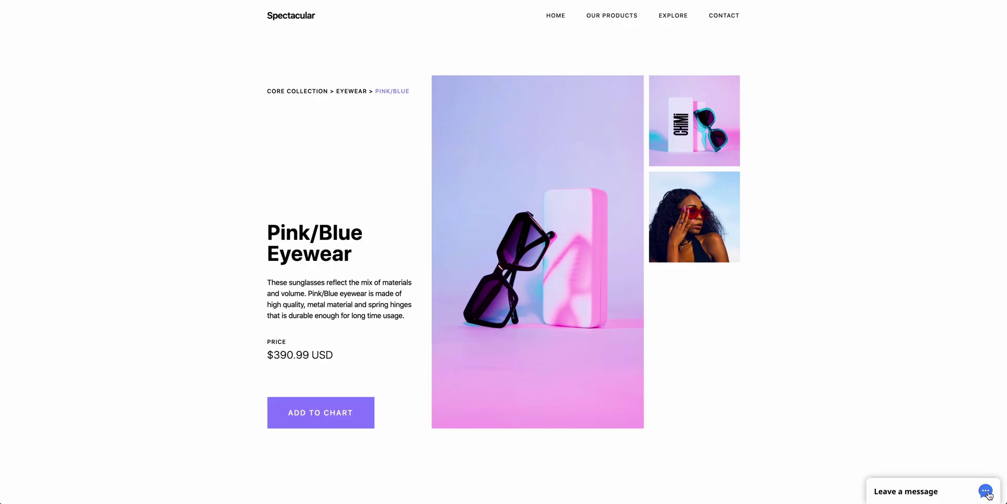
left_click(989, 496)
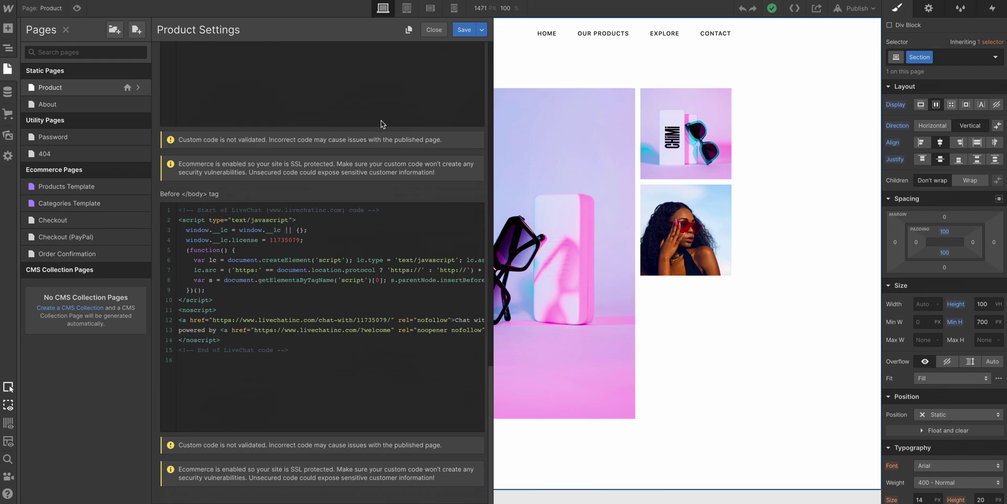
Clear the LiveChat code from the Product page, save, and open Project Settings.
left_click(413, 217)
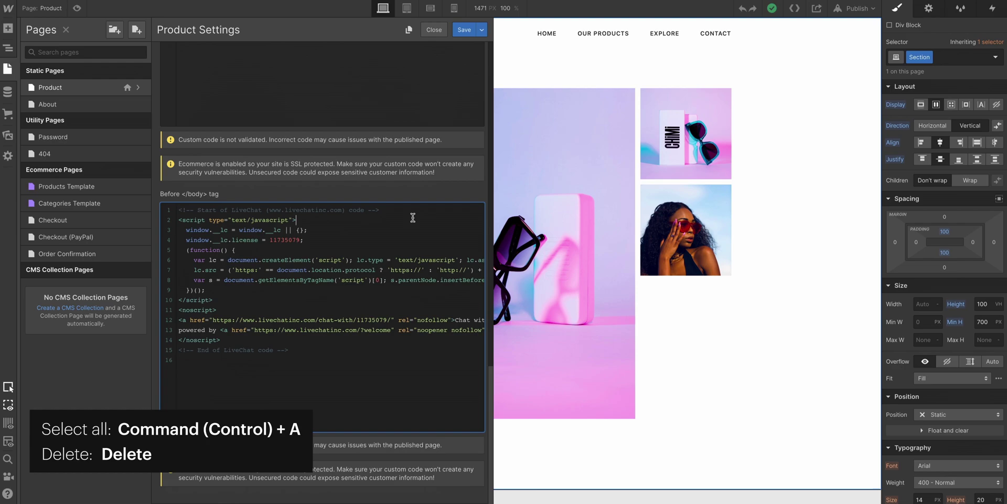
key("ctrl+a")
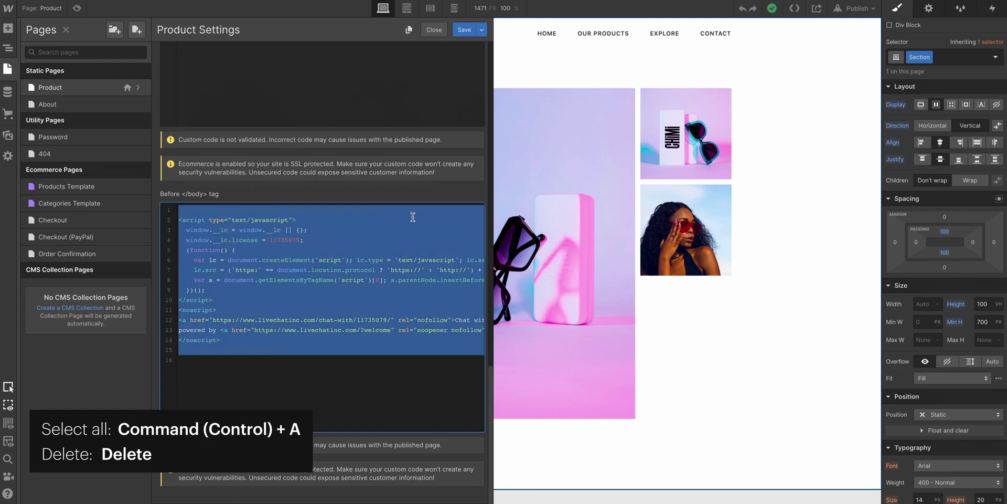
key("Delete")
left_click(463, 34)
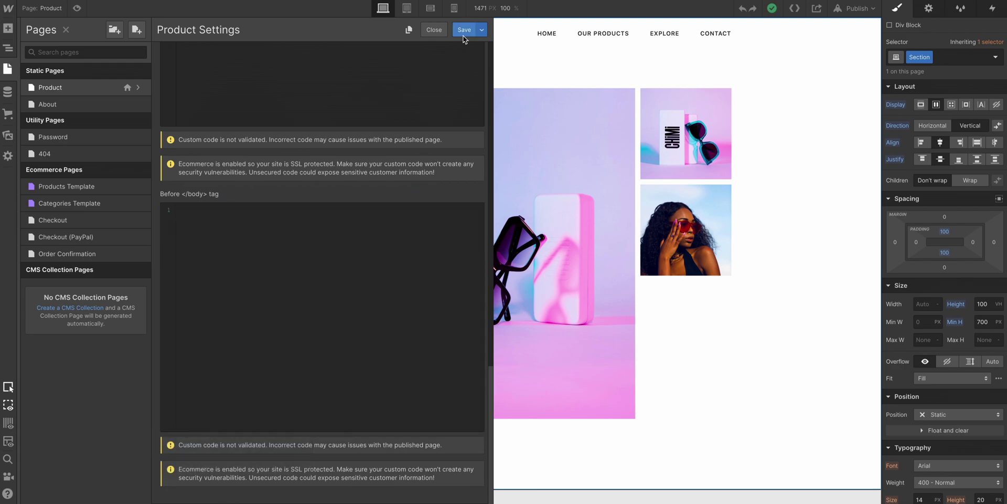
left_click(6, 9)
left_click(45, 37)
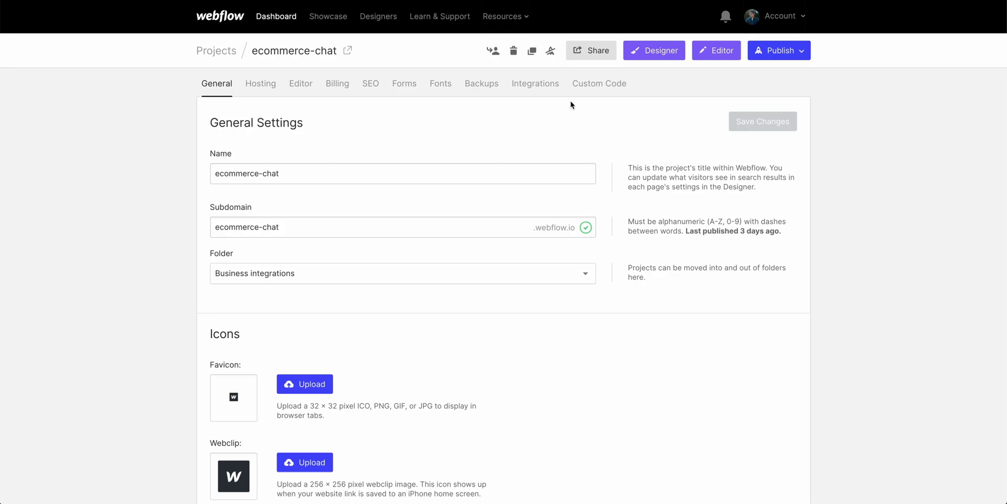
Paste the LiveChat snippet into the project's Footer Code, save, and publish to webflow.io.
left_click(592, 98)
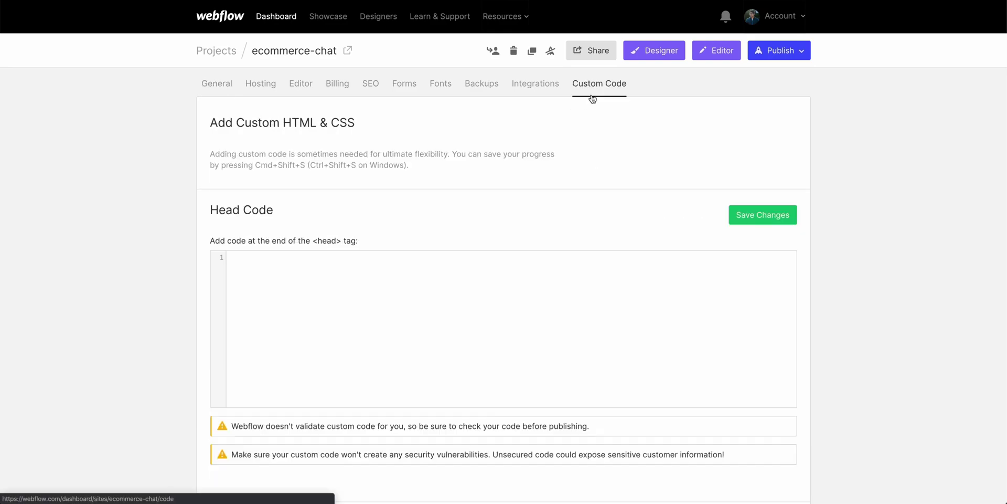
scroll(592, 98, "down", 8)
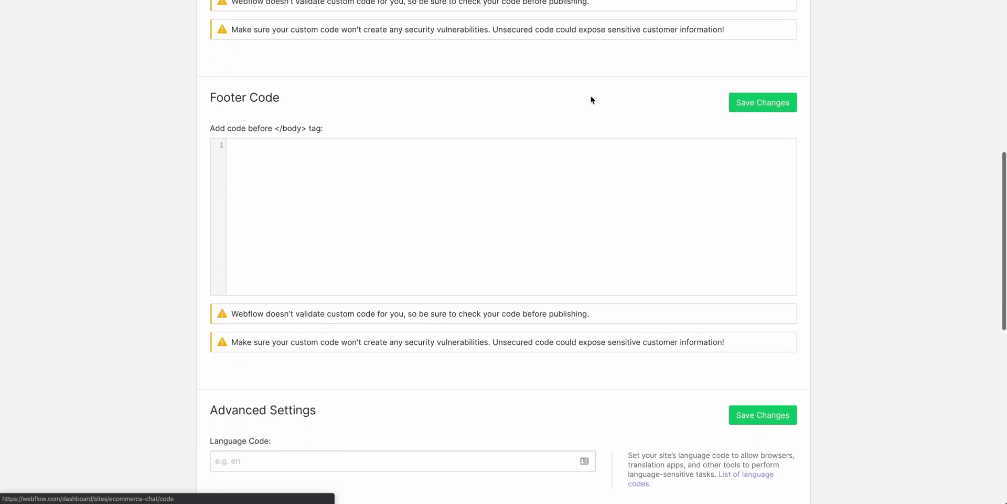
left_click(586, 163)
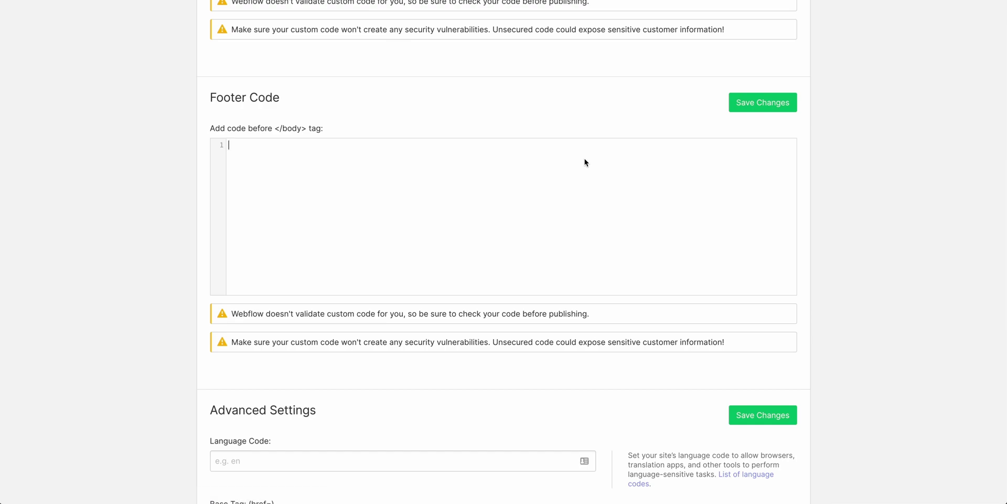
key("ctrl+v")
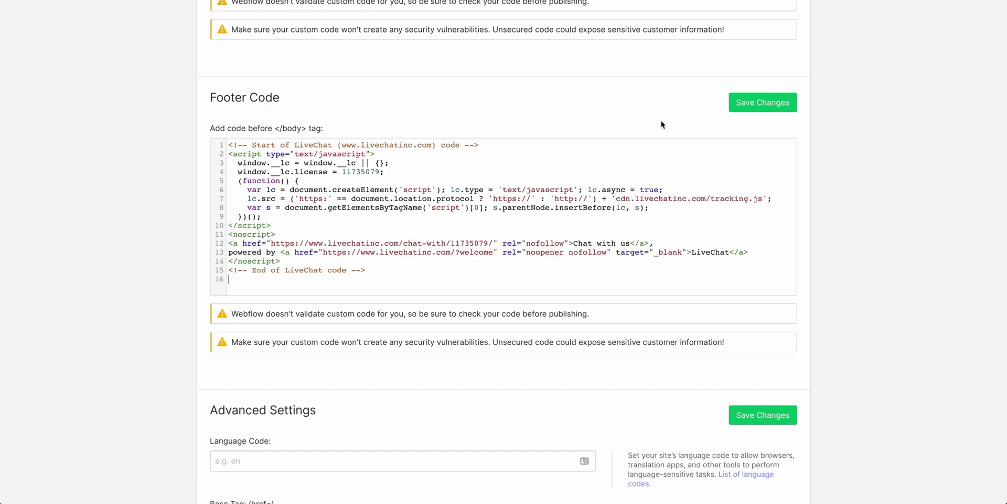
left_click(737, 113)
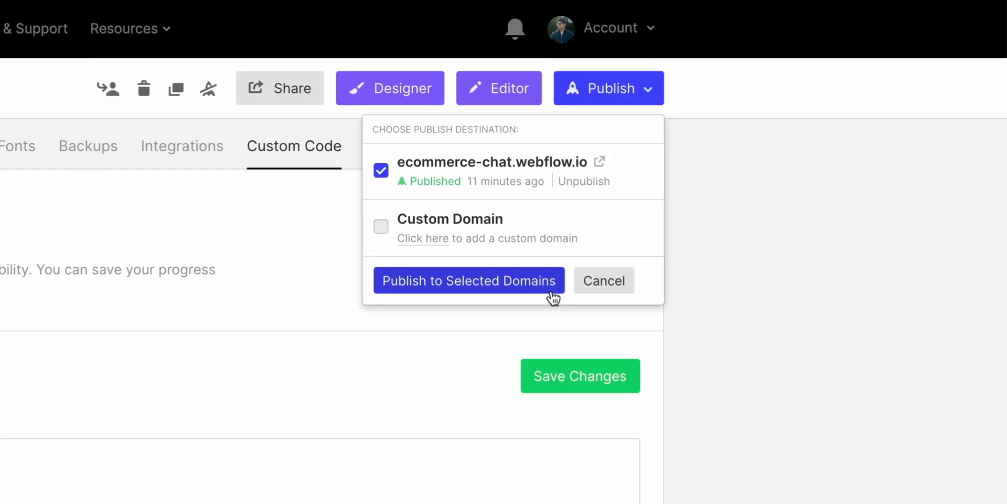
left_click(551, 294)
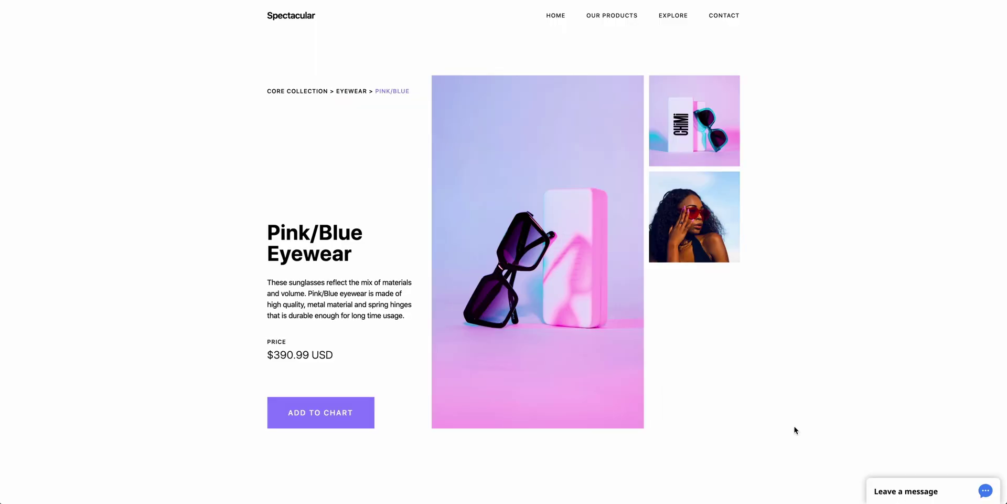
Open the Leave a message form on the live product page and paste the snippet again.
left_click(986, 491)
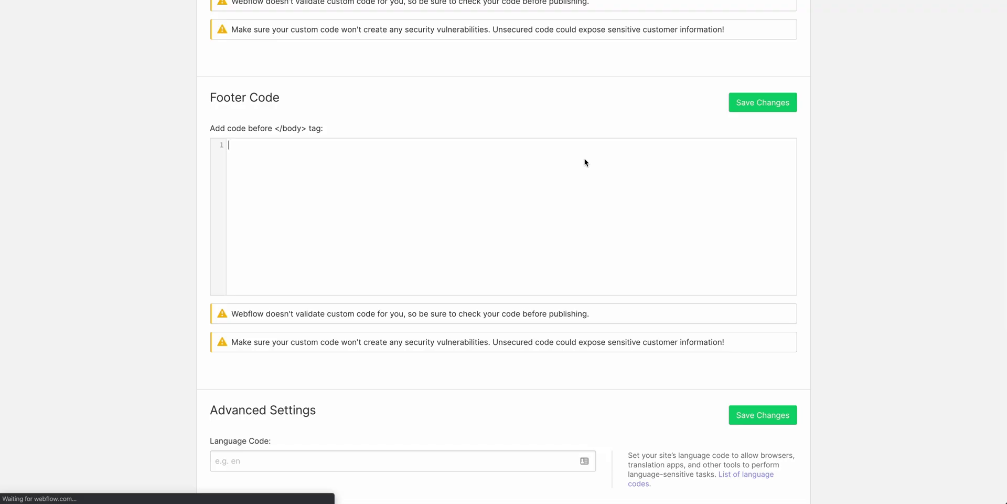
key("ctrl+v")
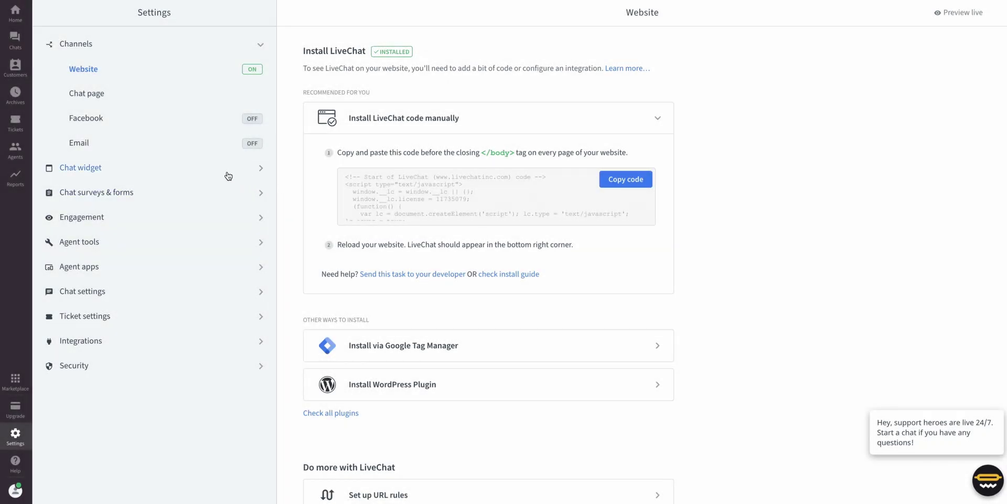
Make the LiveChat widget minimize to a bubble with custom purple colour #AC43F5, and save.
left_click(227, 176)
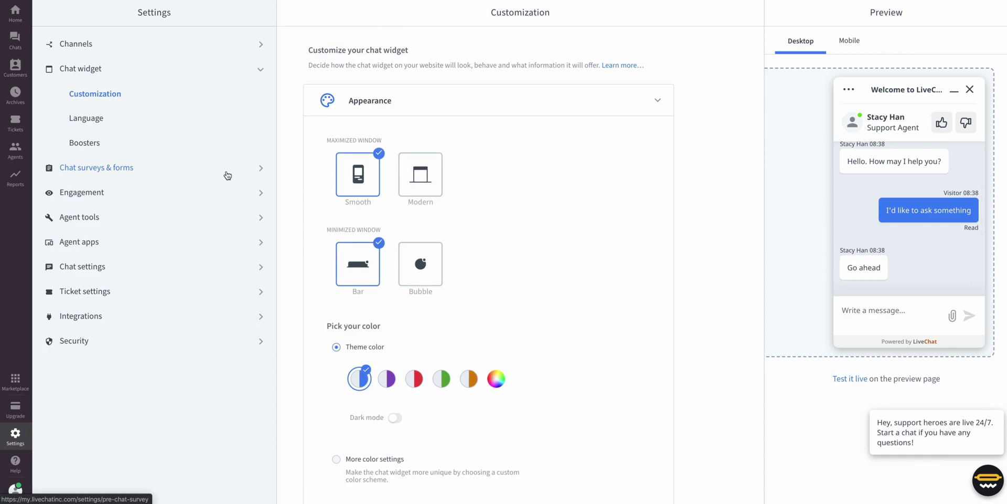
left_click(435, 285)
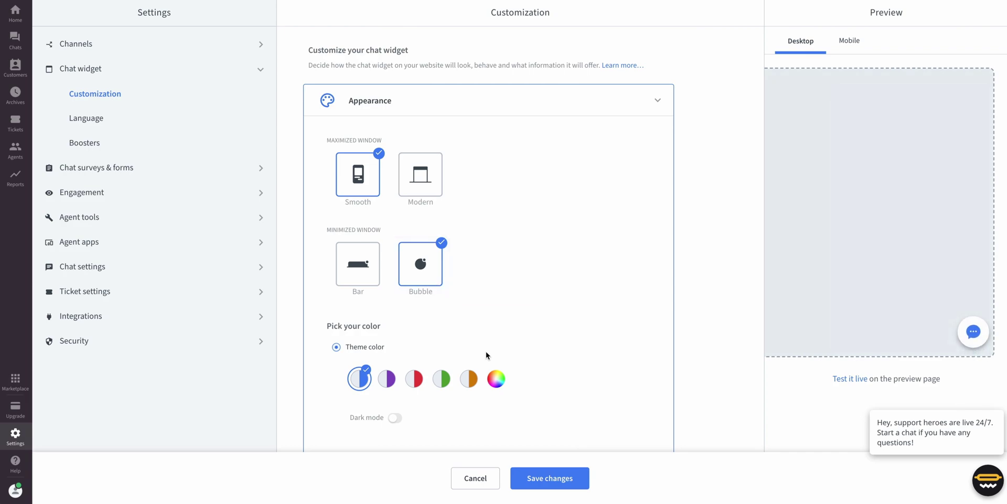
left_click(499, 381)
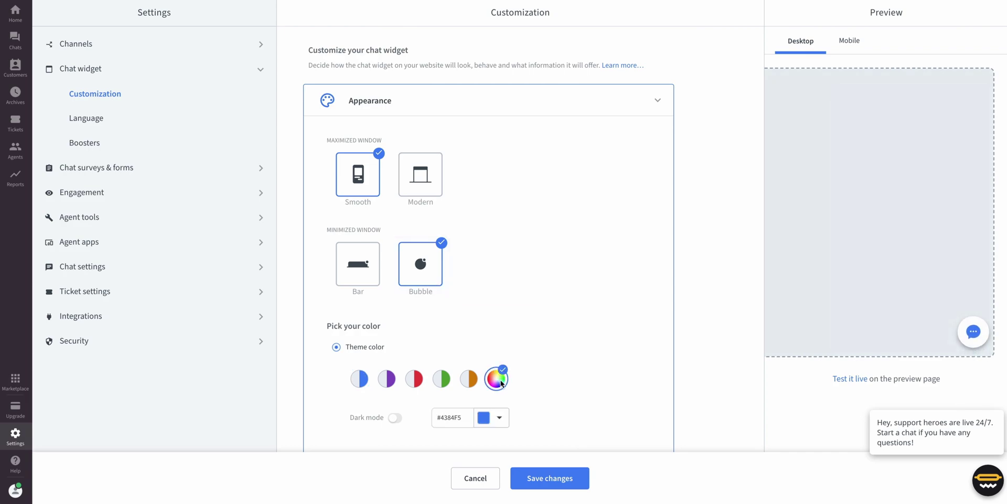
left_click(500, 418)
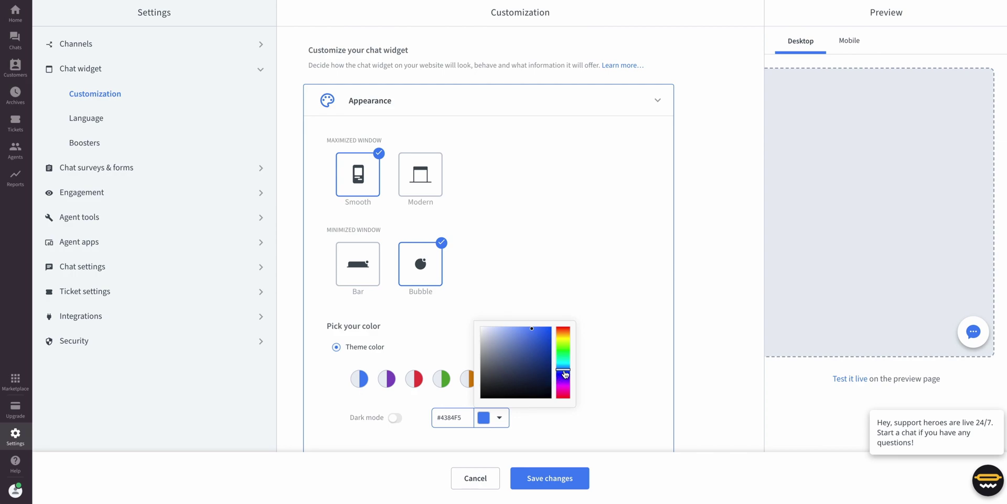
left_click_drag(564, 370, 566, 384)
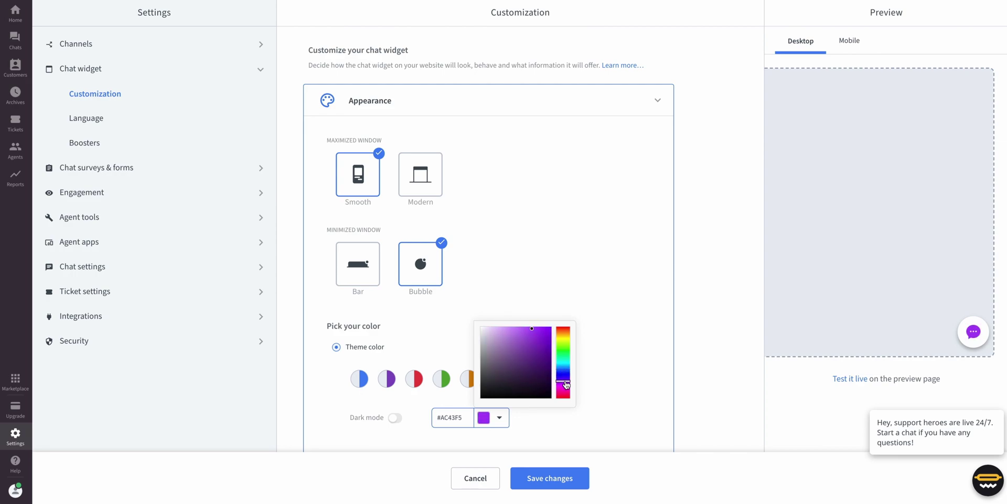
left_click(580, 479)
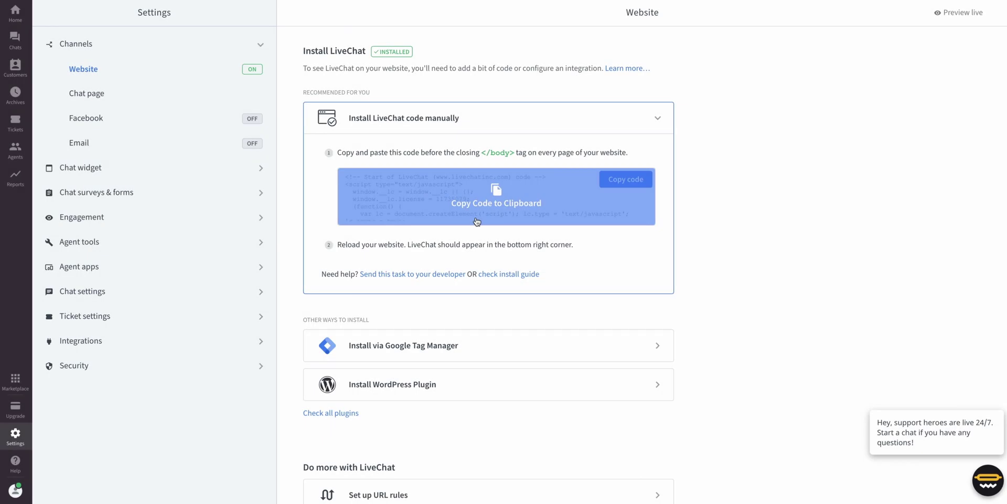
Copy the tracking code into Webflow's Footer Code and drag the widget hue to purple #AC43F5.
left_click(477, 221)
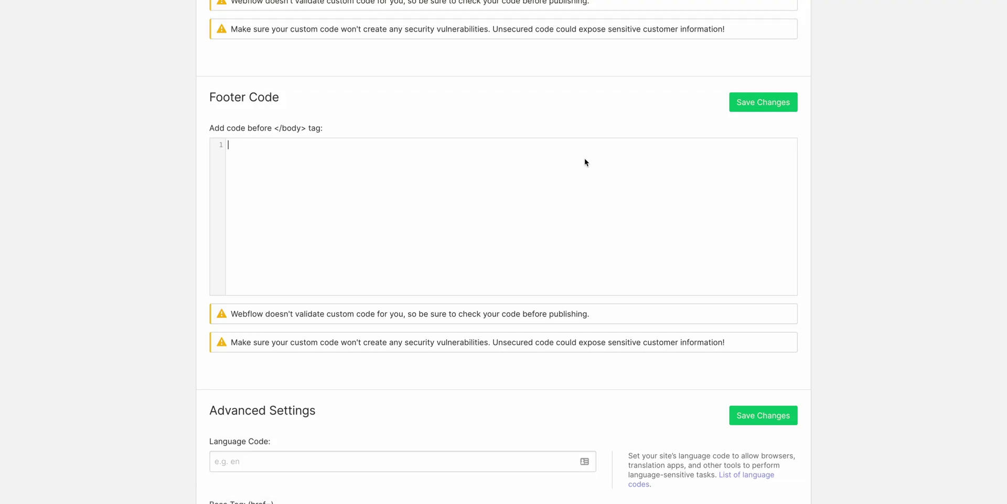
left_click(585, 162)
key("ctrl+v")
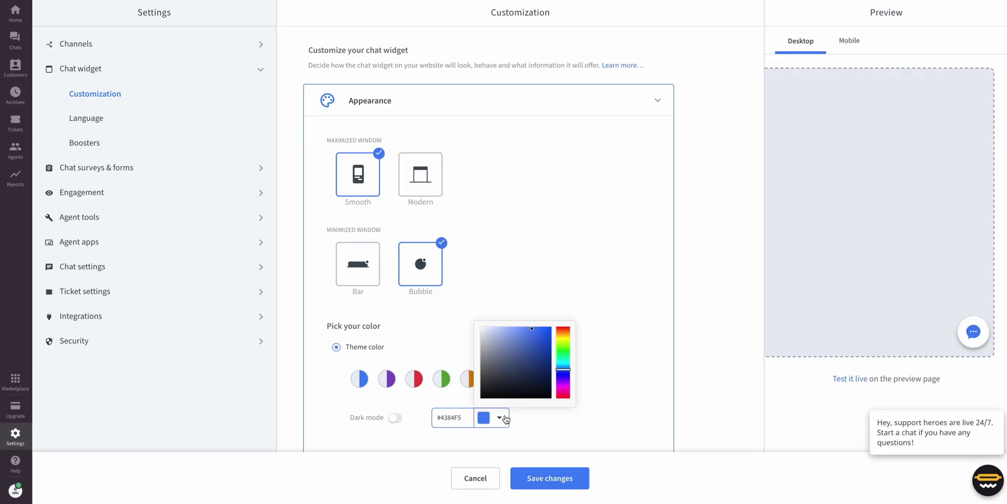
left_click_drag(565, 374, 567, 383)
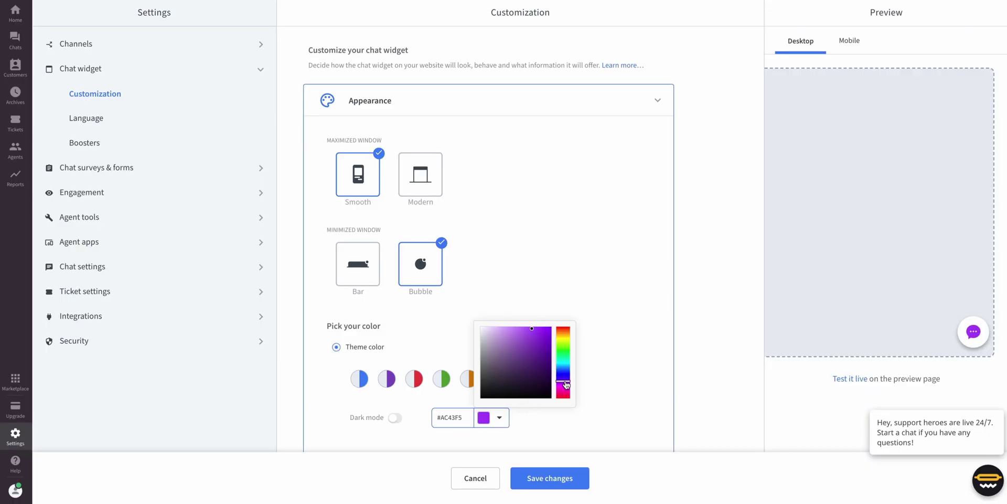